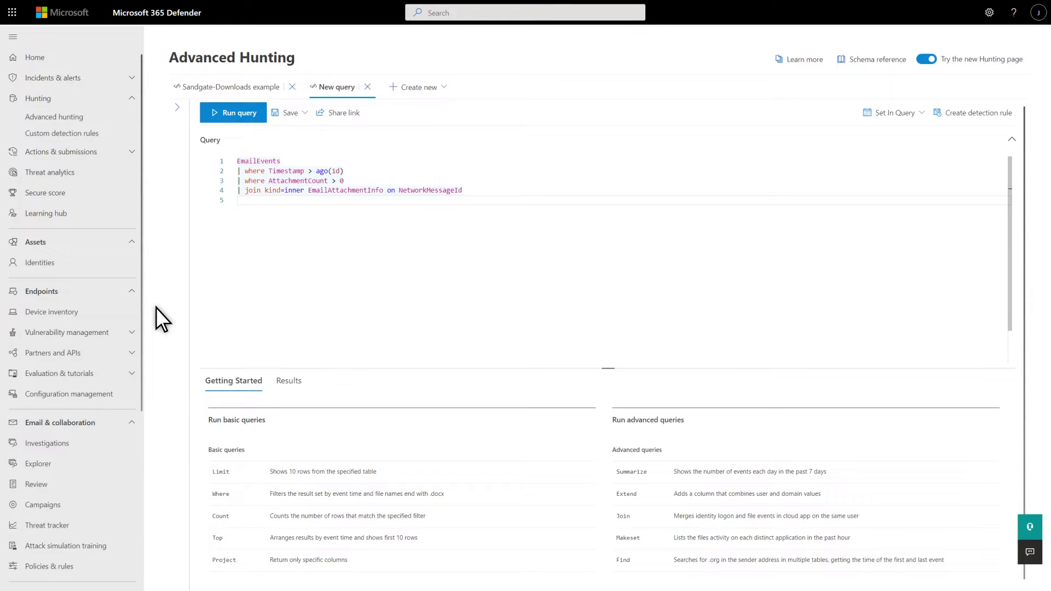
Run the sample EmailEvents and EmailAttachmentInfo join query
{"action": "left_click", "coordinate": [208, 115]}
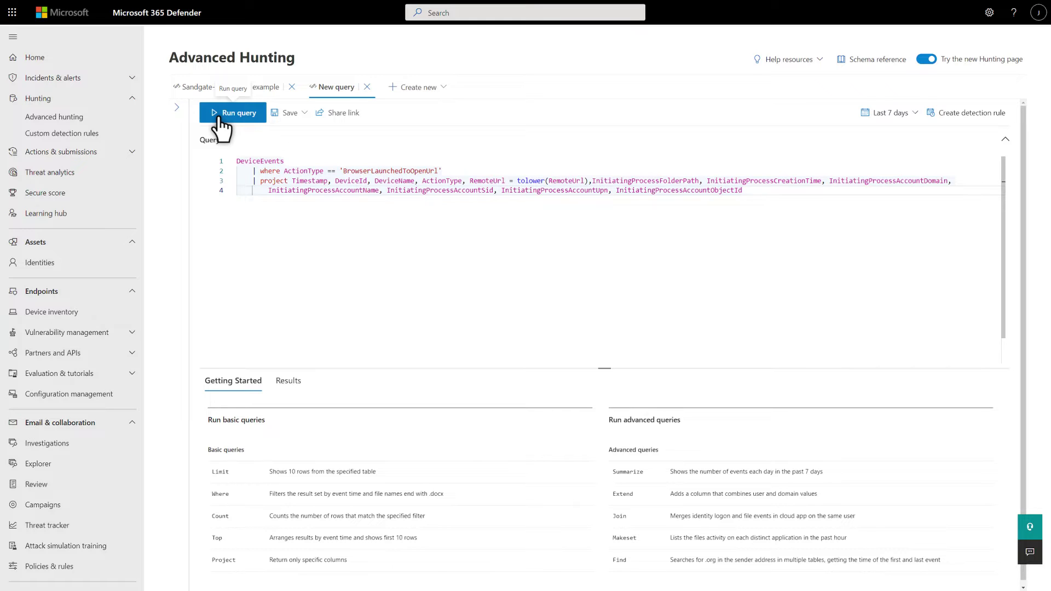
Run the DeviceEvents query for BrowserLaunchedToOpenUrl events
{"action": "left_click", "coordinate": [221, 118]}
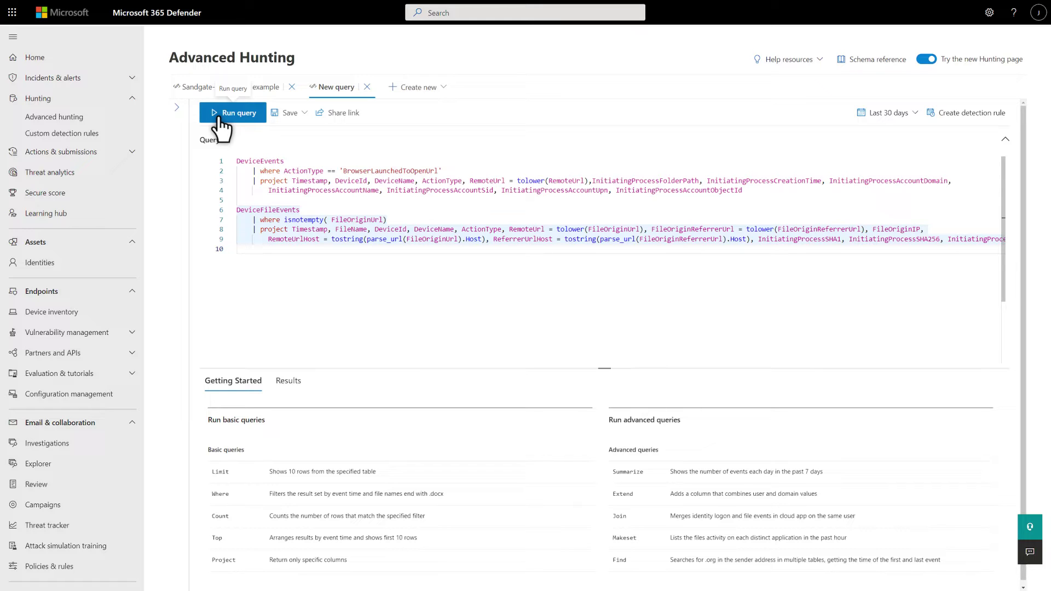
Run the query with the DeviceFileEvents block over the last 30 days, returning 152 results
{"action": "left_click", "coordinate": [221, 118]}
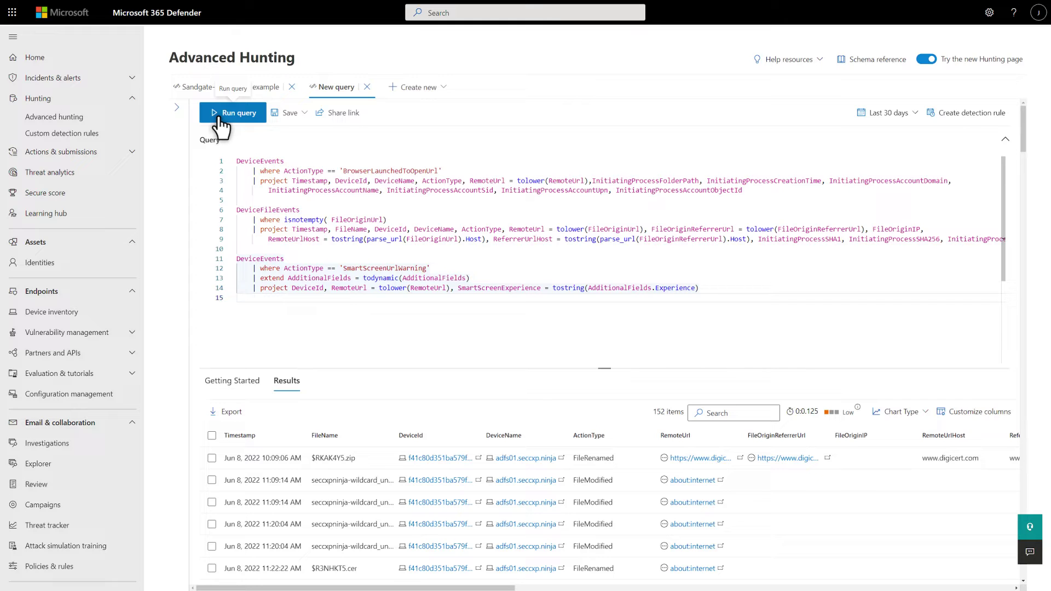
Run the query with the SmartScreenUrlWarning DeviceEvents block added
{"action": "left_click", "coordinate": [220, 115]}
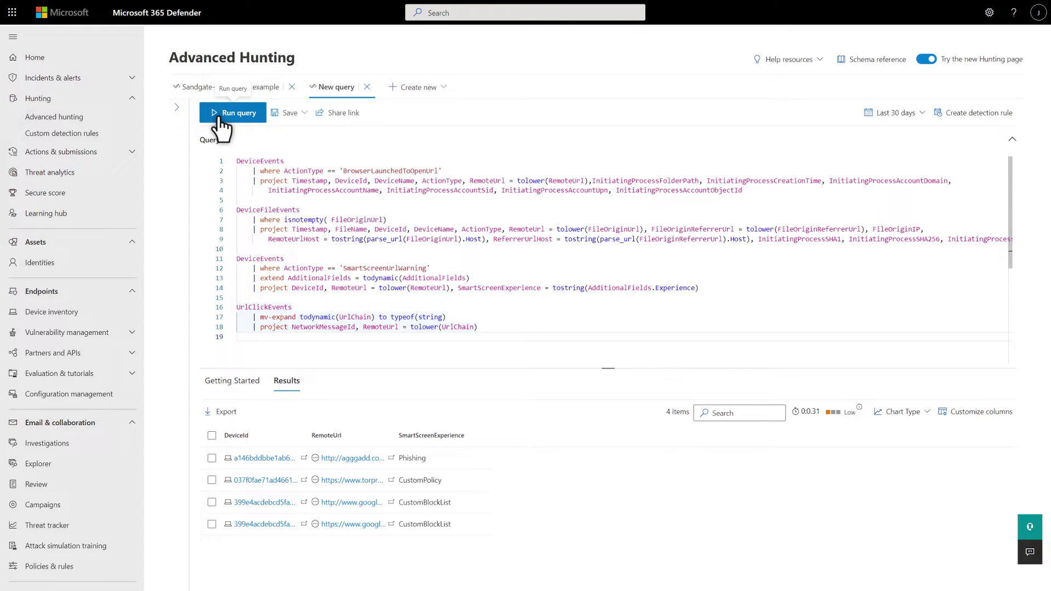
Run the query with the UrlClickEvents block, listing 20 clicked URLs
{"action": "left_click", "coordinate": [221, 117]}
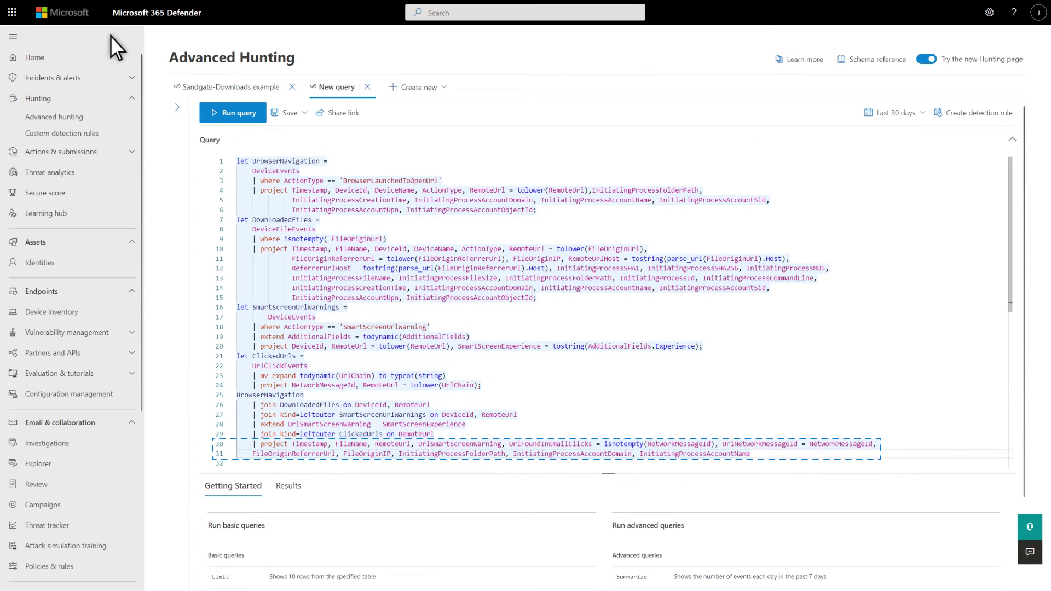
Execute the combined multi-table join query, returning 35 results
{"action": "left_click", "coordinate": [221, 116]}
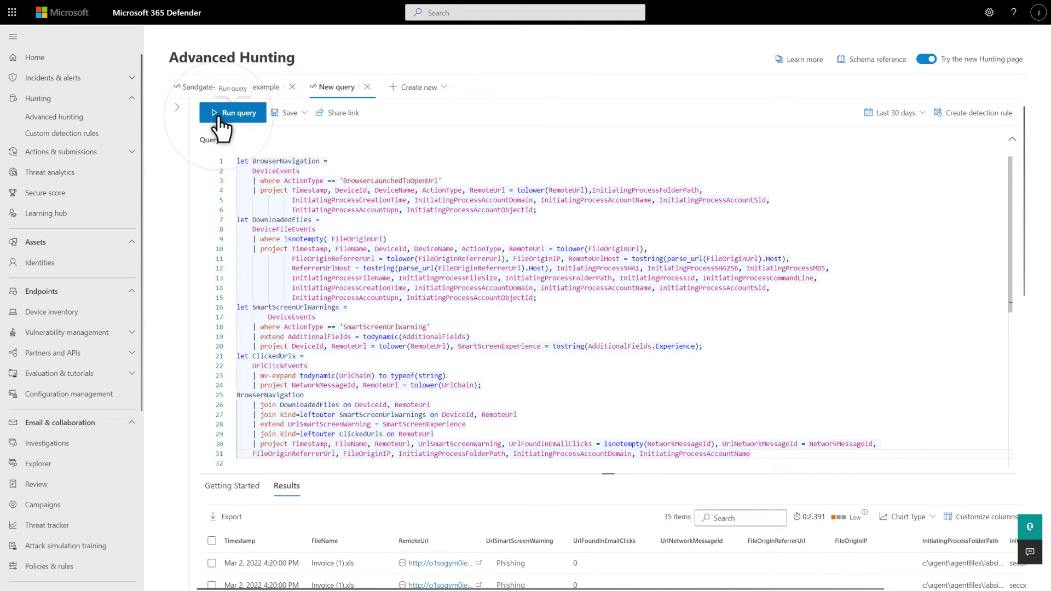
Scroll the 35 results to review the phishing-flagged Invoice downloads
{"action": "left_click", "coordinate": [1025, 335]}
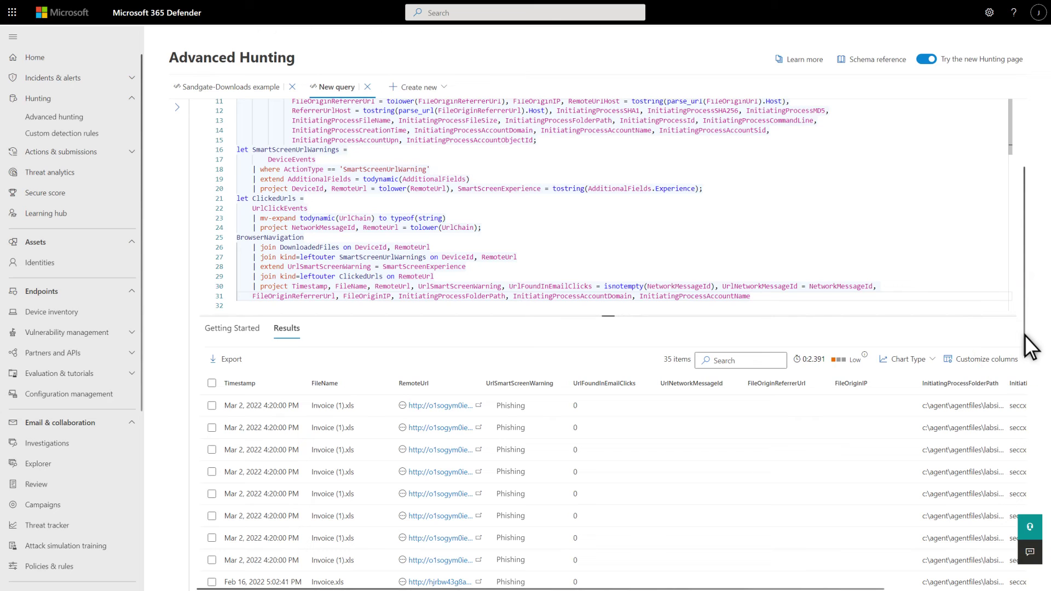